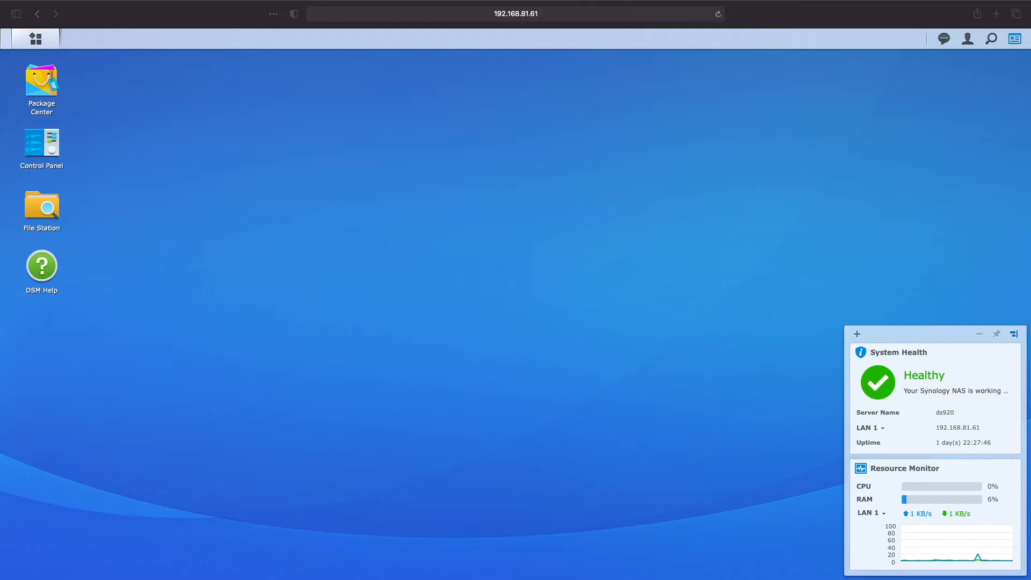
Step: Launch Storage Manager from the Main Menu and begin a new storage pool from the Storage Pool page
click(42, 43)
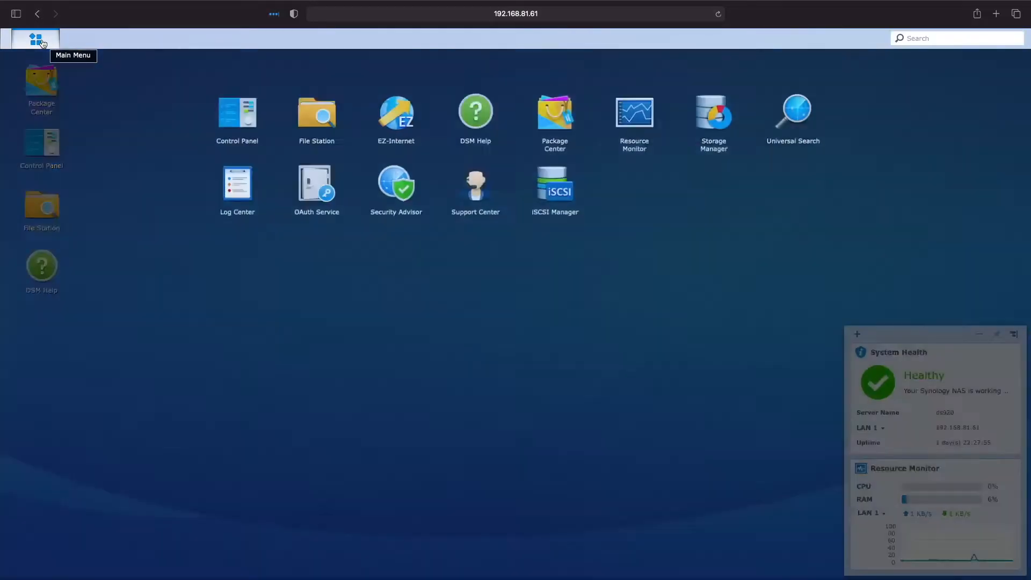
click(712, 112)
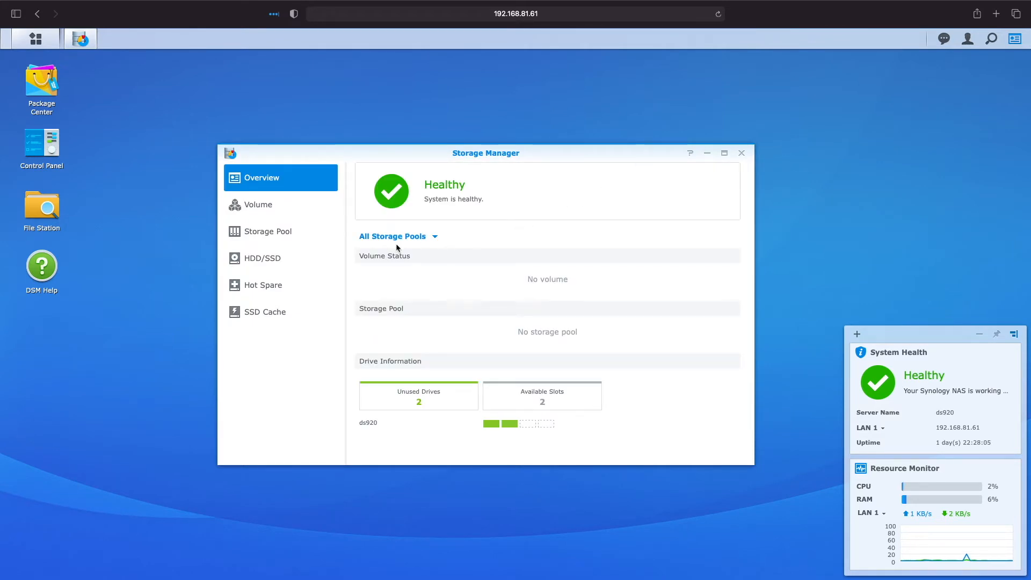
click(277, 233)
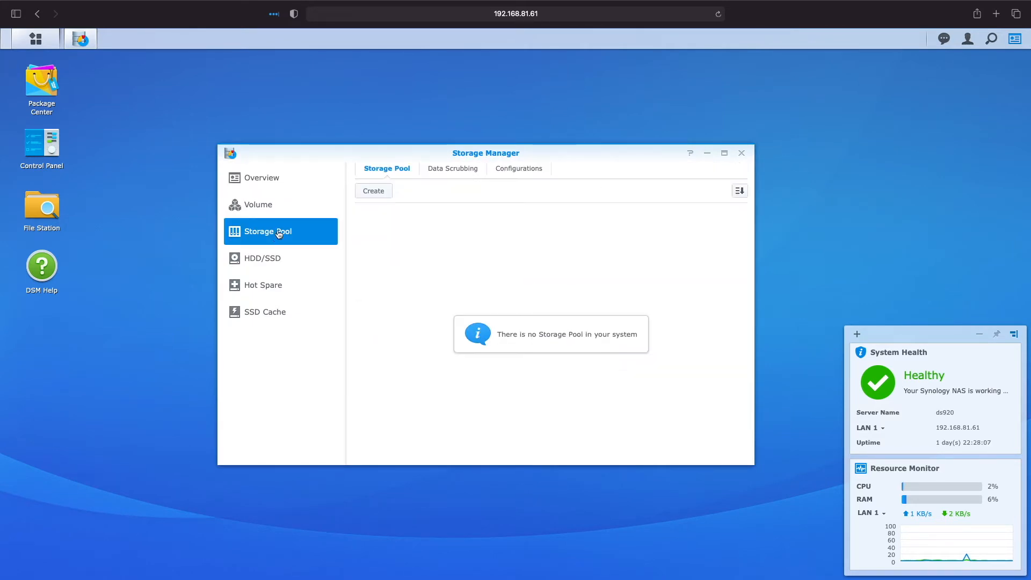
click(374, 196)
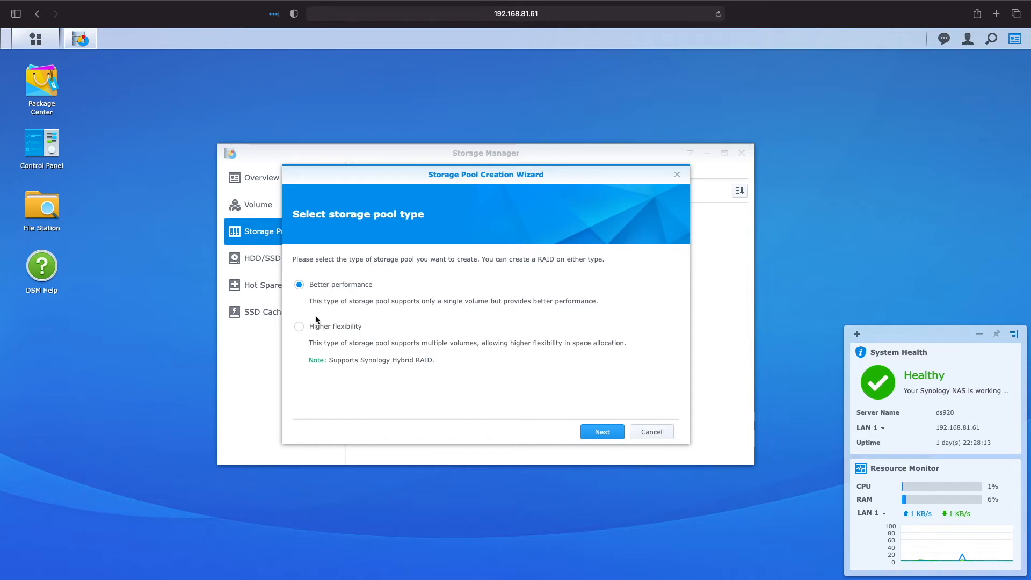
Step: Choose the Higher flexibility pool type and keep SHR as the RAID type
click(299, 327)
click(602, 433)
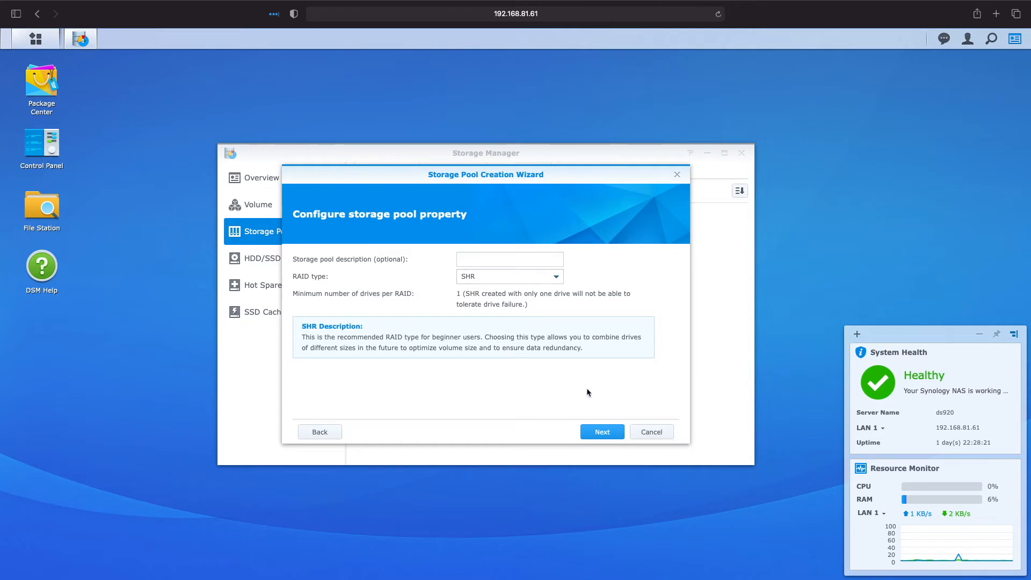
click(602, 433)
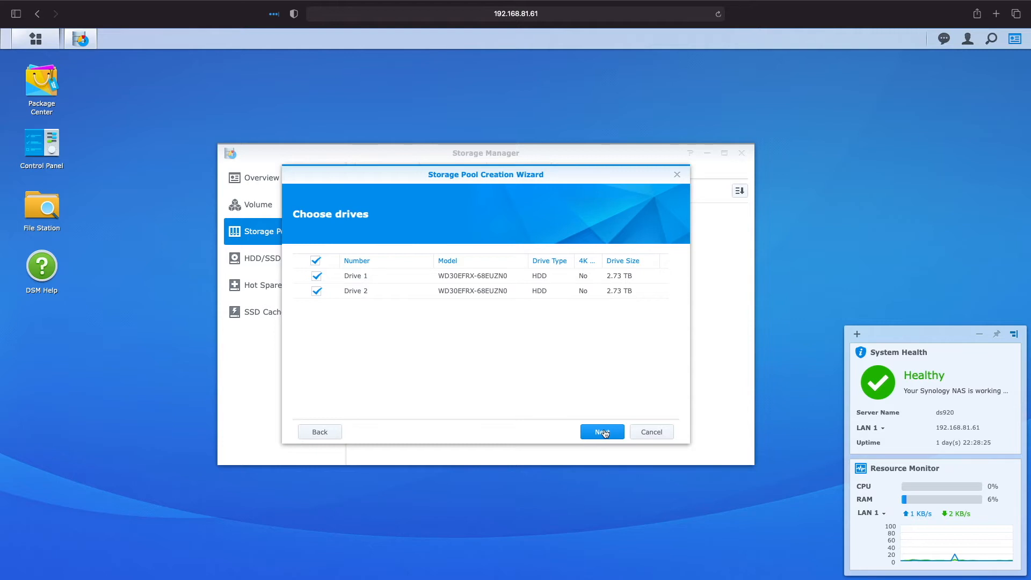
click(605, 434)
Step: Select Drive 1 and Drive 2, accept erasing their data, keep the drive check and apply
click(602, 432)
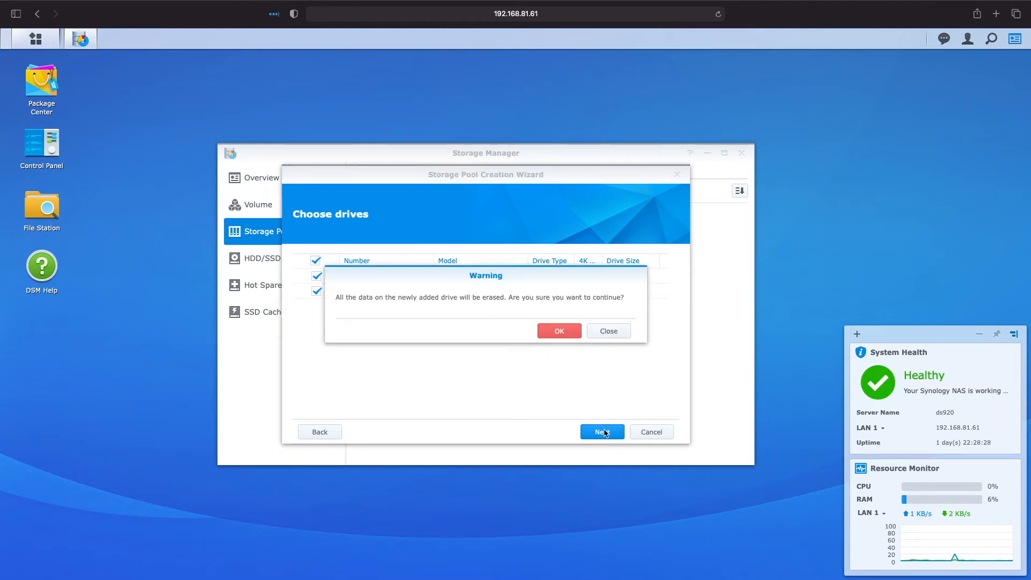
click(564, 335)
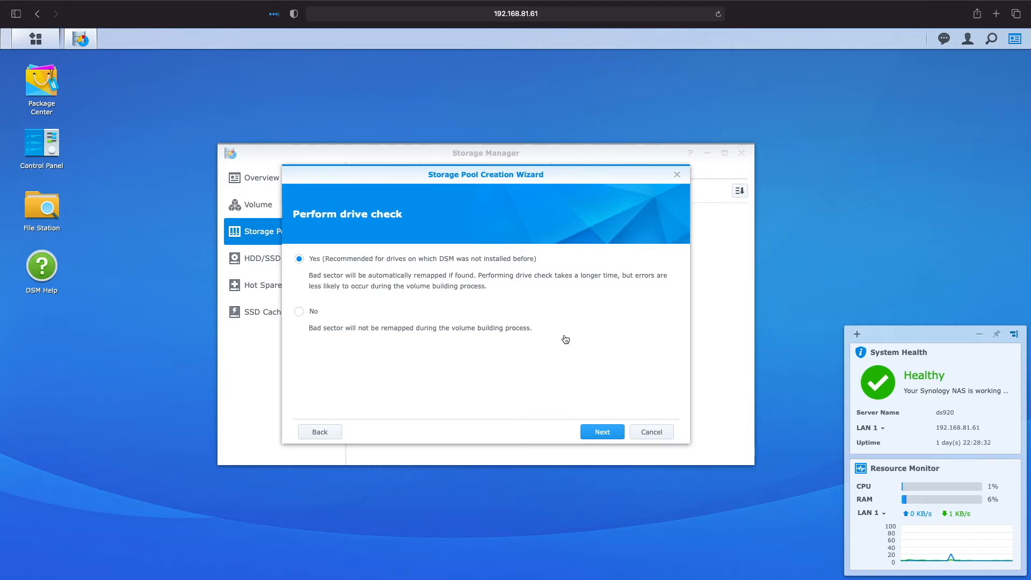
click(601, 433)
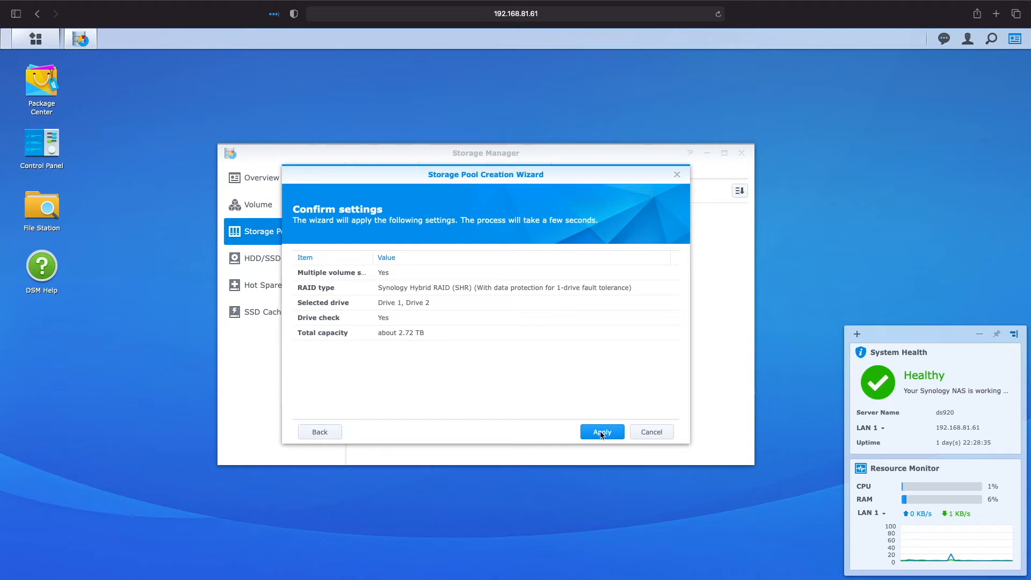
click(602, 432)
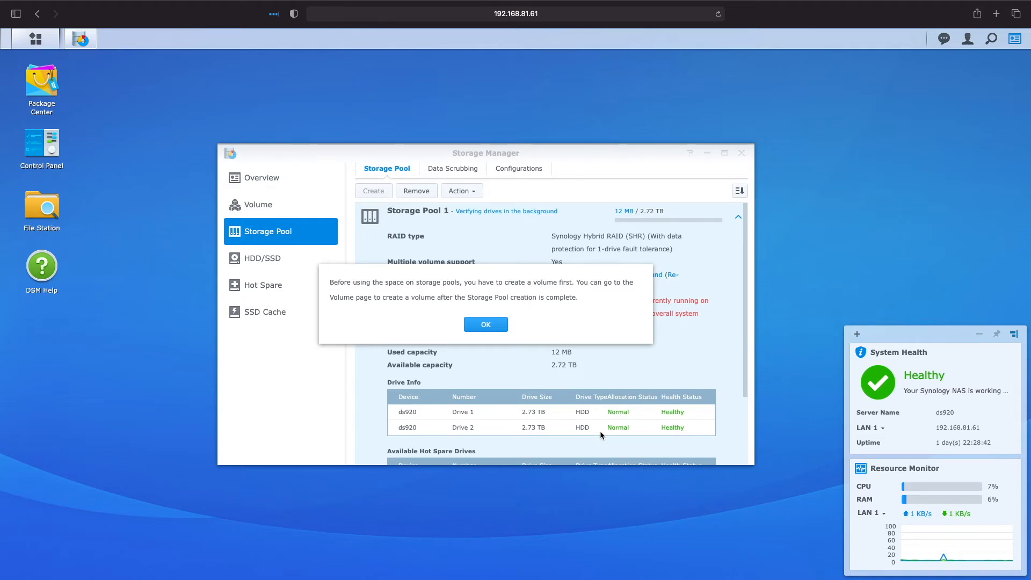
Step: Acknowledge the message that a volume must be created on Storage Pool 1 next
click(486, 325)
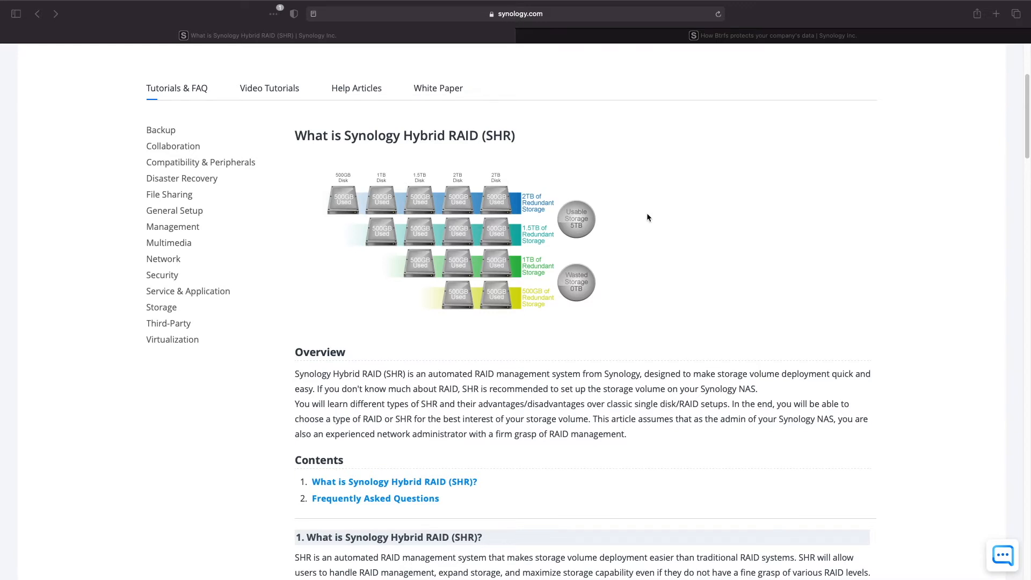
scroll(647, 214, down, 2)
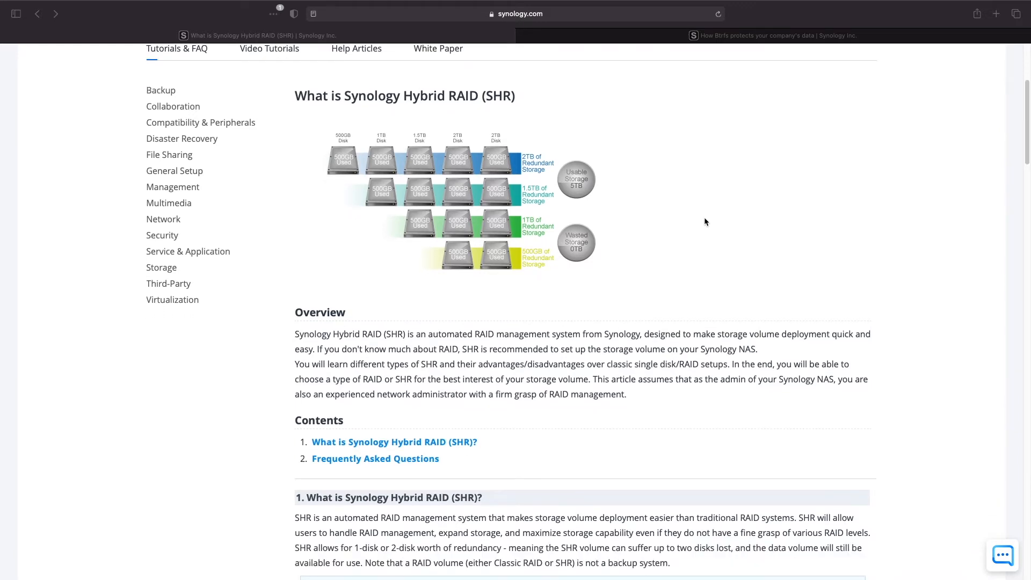
scroll(705, 220, down, 1)
scroll(706, 220, down, 1)
scroll(707, 219, down, 2)
scroll(707, 219, down, 1)
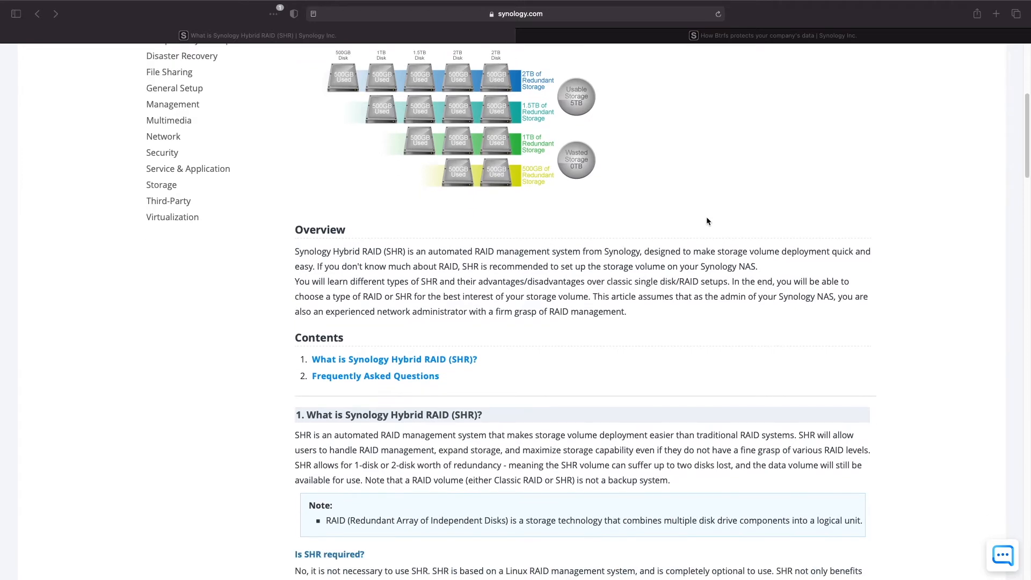
scroll(707, 221, down, 1)
scroll(707, 222, down, 1)
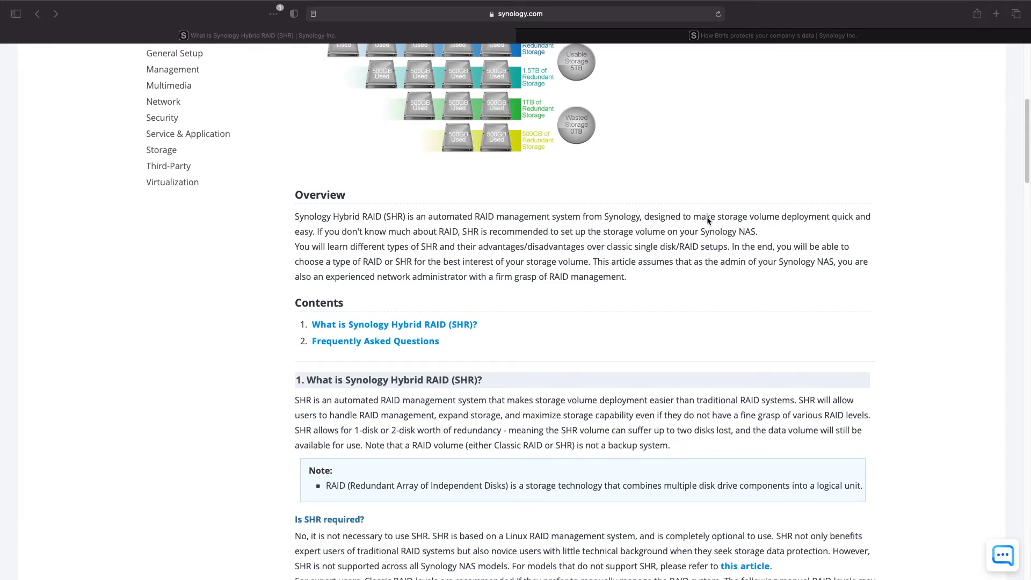
scroll(707, 221, down, 1)
scroll(708, 221, down, 2)
scroll(708, 221, down, 2)
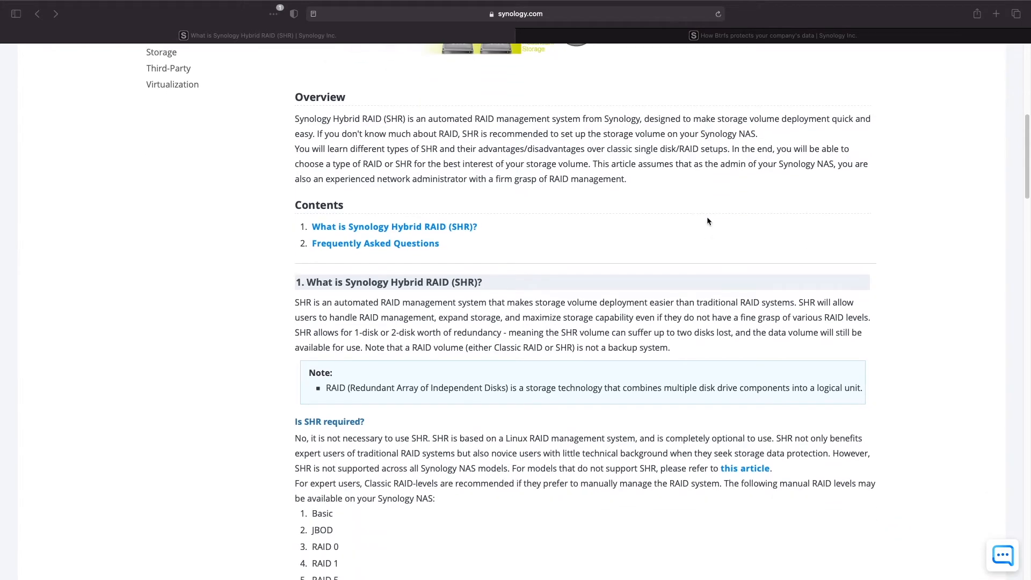
scroll(708, 221, down, 2)
scroll(707, 221, down, 2)
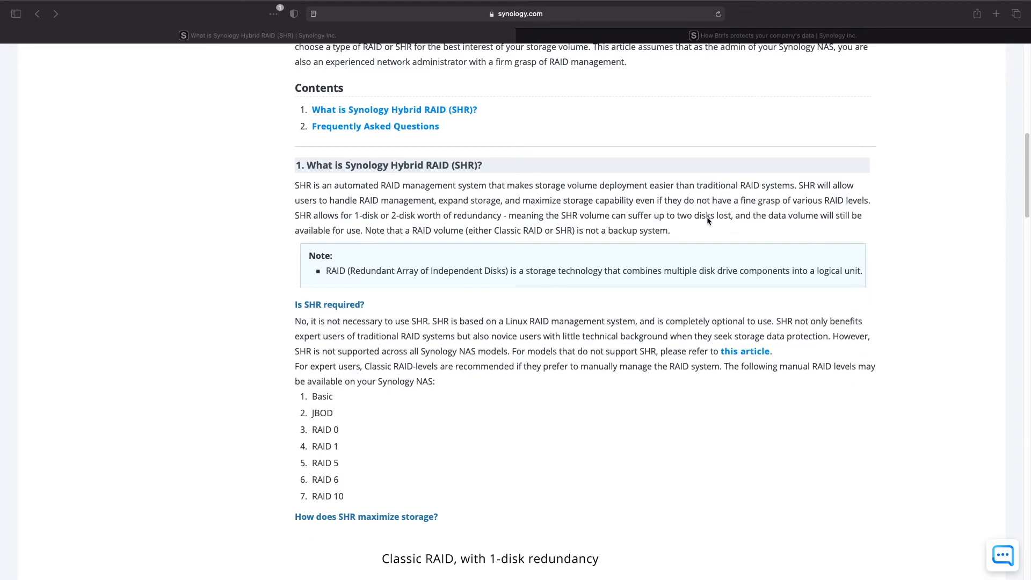
scroll(708, 222, down, 1)
scroll(708, 221, down, 1)
scroll(708, 221, down, 1)
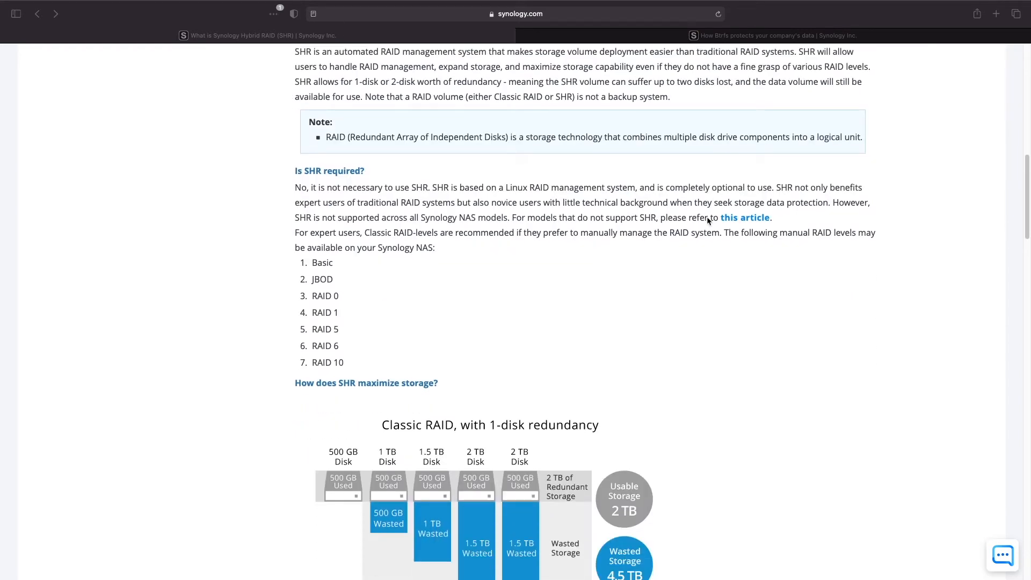
scroll(709, 220, down, 1)
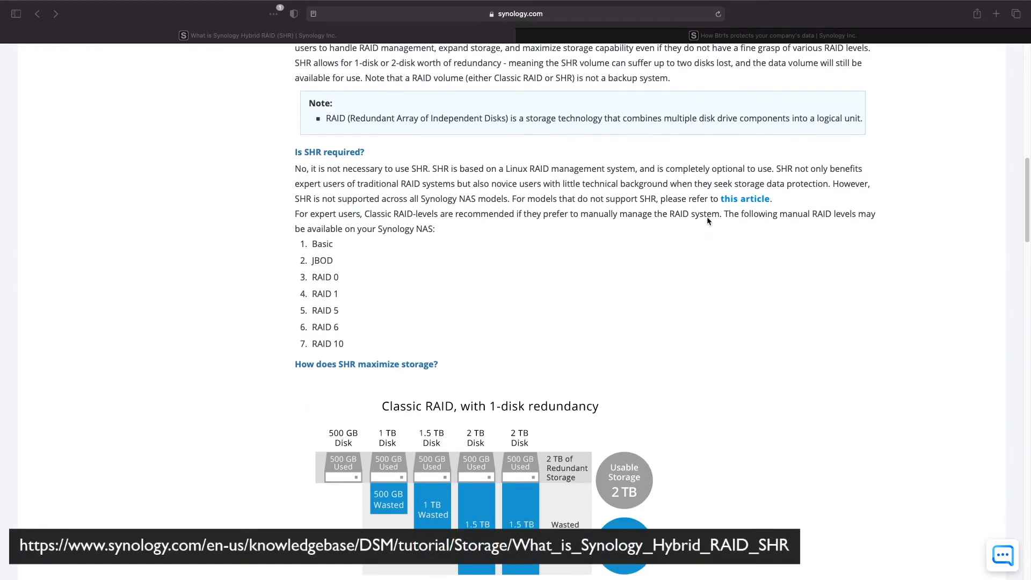
scroll(707, 220, down, 1)
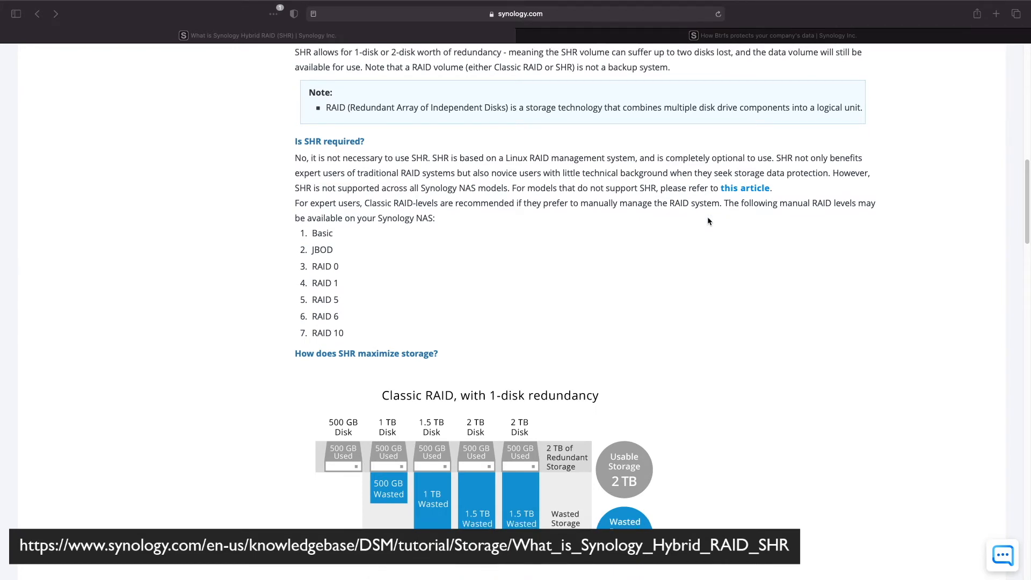
scroll(707, 220, down, 1)
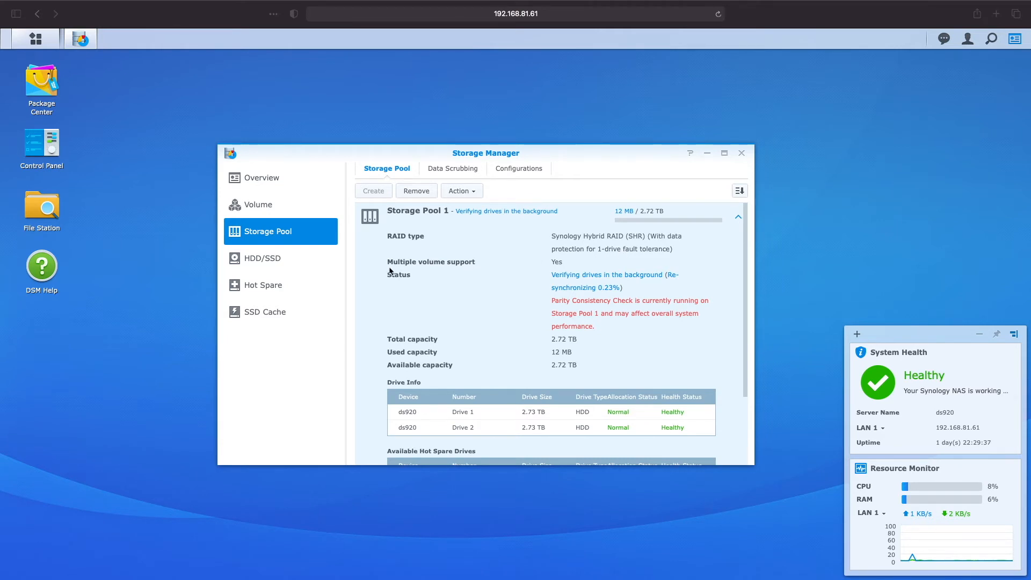
Step: Start the Volume Creation Wizard from the Volume page
click(272, 208)
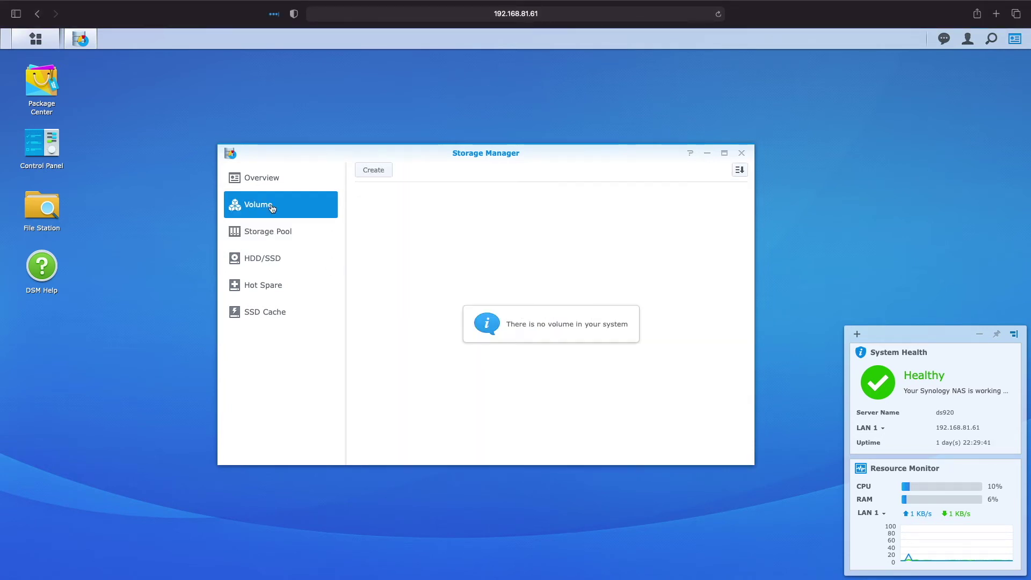
click(379, 172)
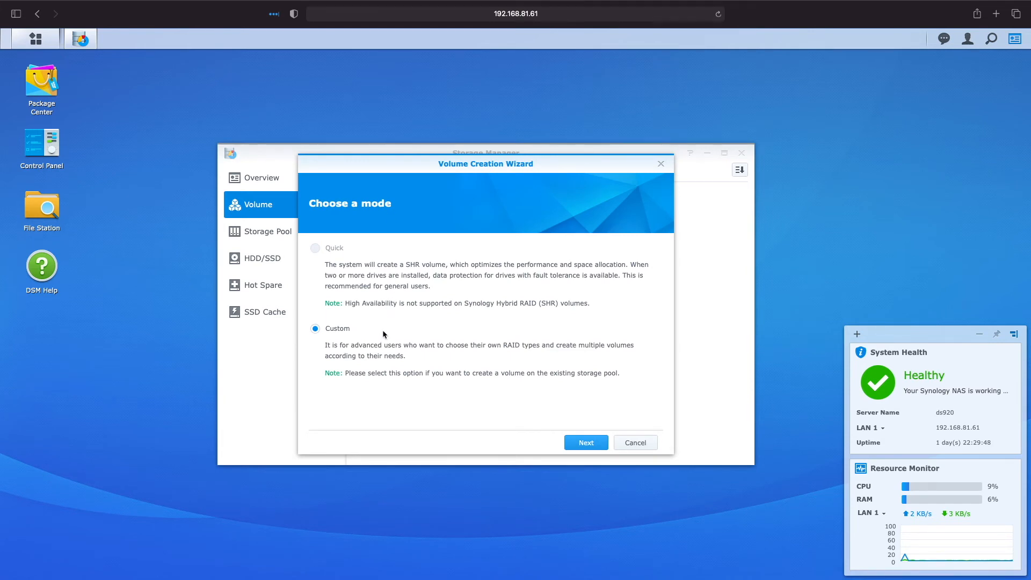
Step: Use Custom mode and place the volume on the existing Storage Pool 1 (SHR)
click(597, 445)
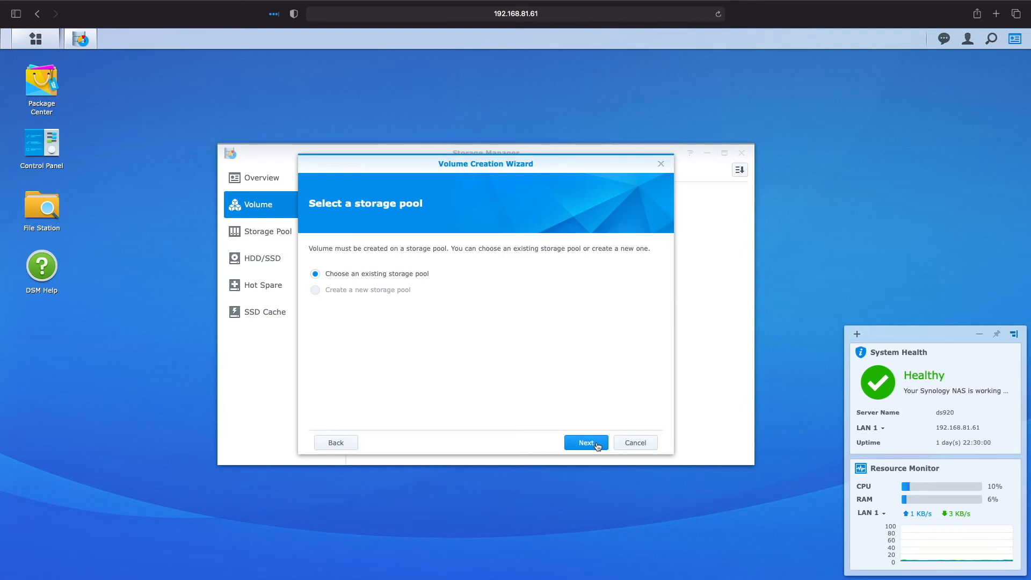
click(597, 446)
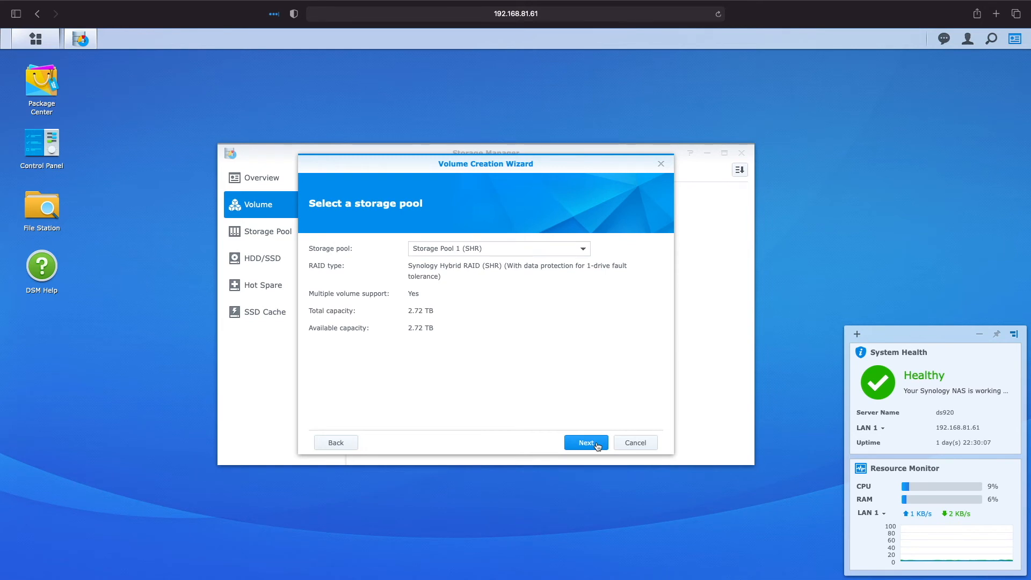
click(597, 447)
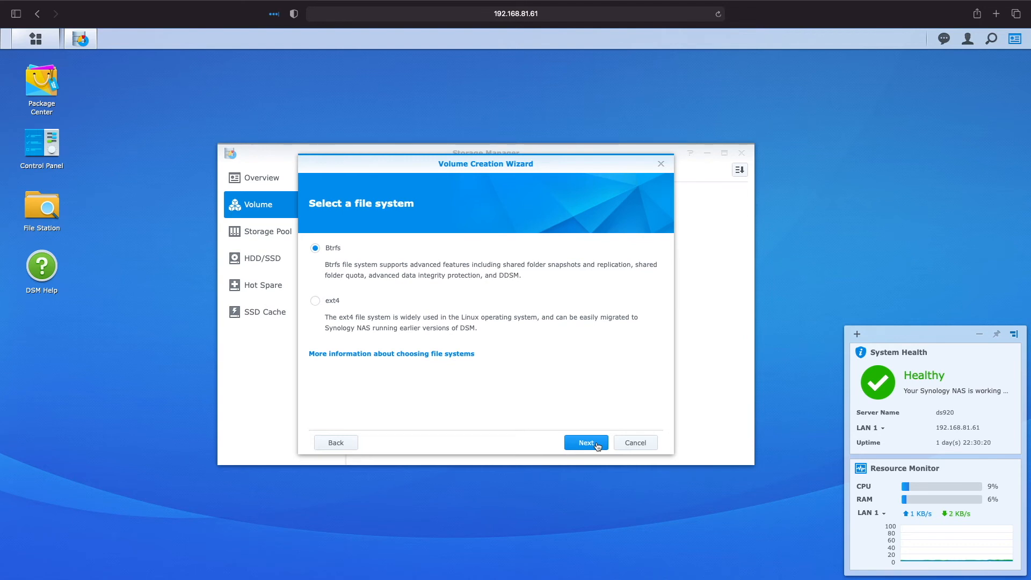
Step: Keep Btrfs, allocate the maximum 2789 GB and apply to create Volume 1
click(597, 447)
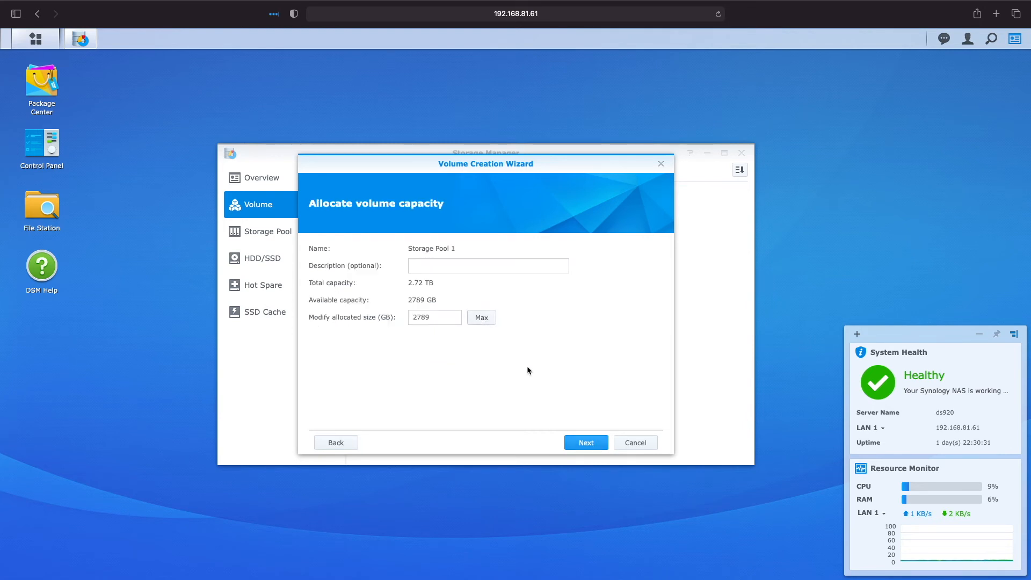
click(588, 446)
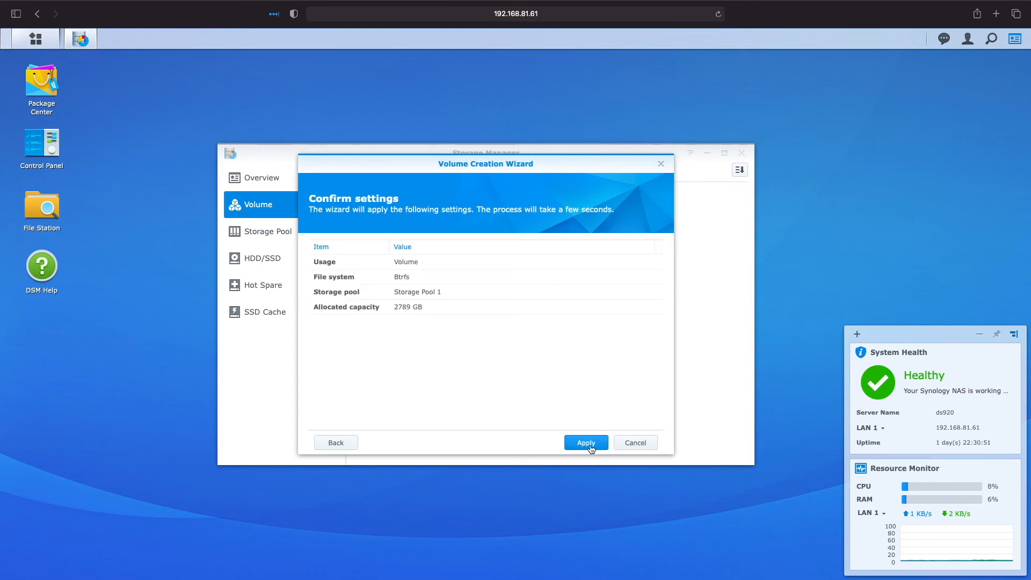
click(588, 445)
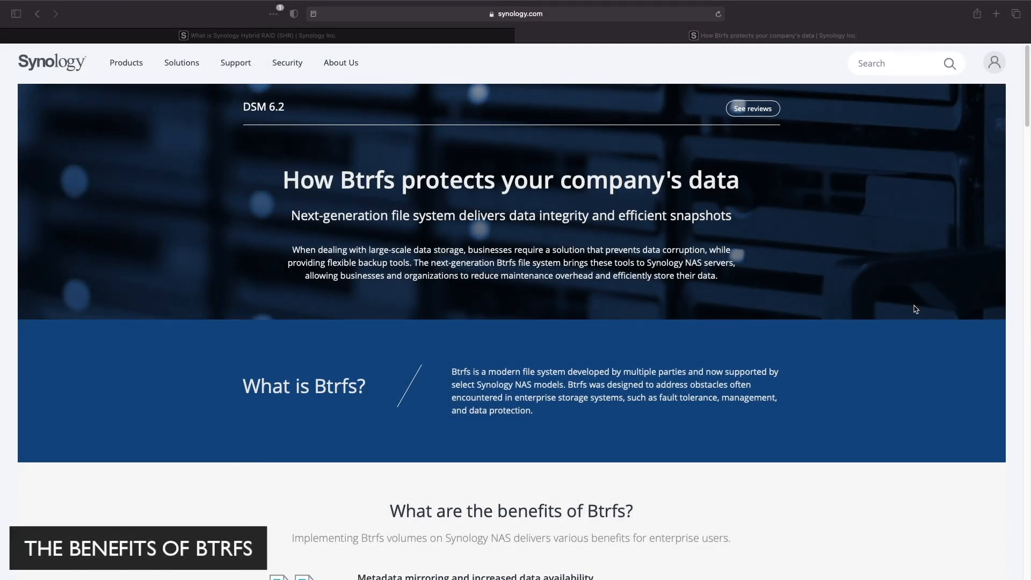
scroll(915, 309, down, 1)
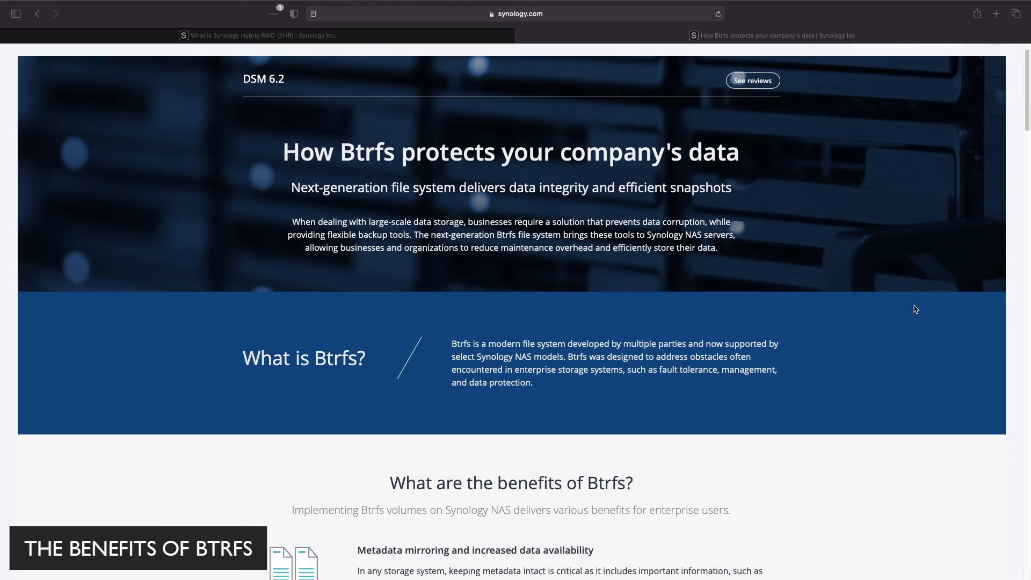
scroll(914, 309, down, 2)
scroll(915, 308, down, 2)
scroll(915, 308, down, 1)
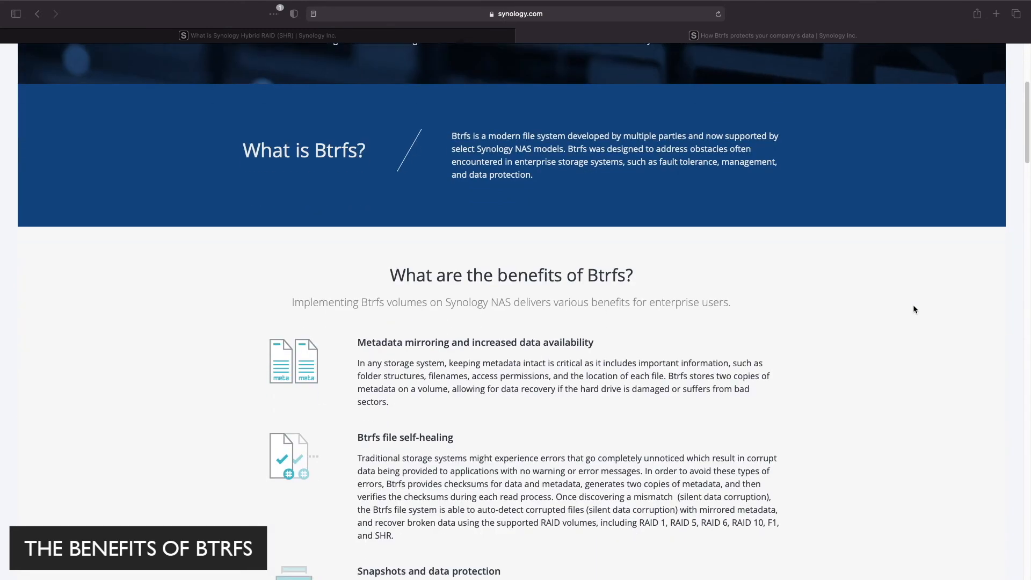
scroll(914, 309, down, 1)
scroll(914, 308, down, 1)
scroll(914, 309, down, 2)
scroll(914, 308, down, 1)
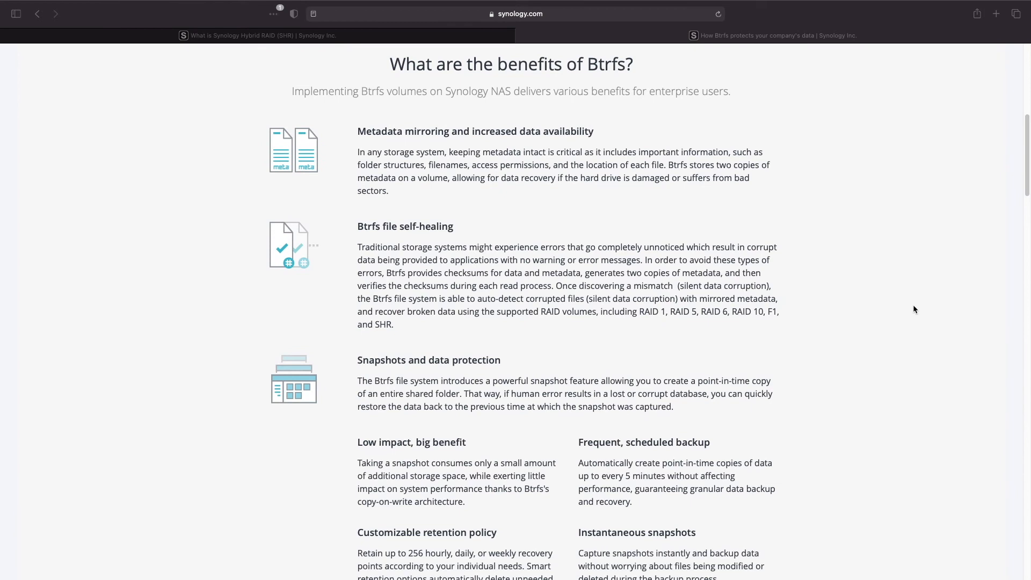
scroll(914, 308, down, 1)
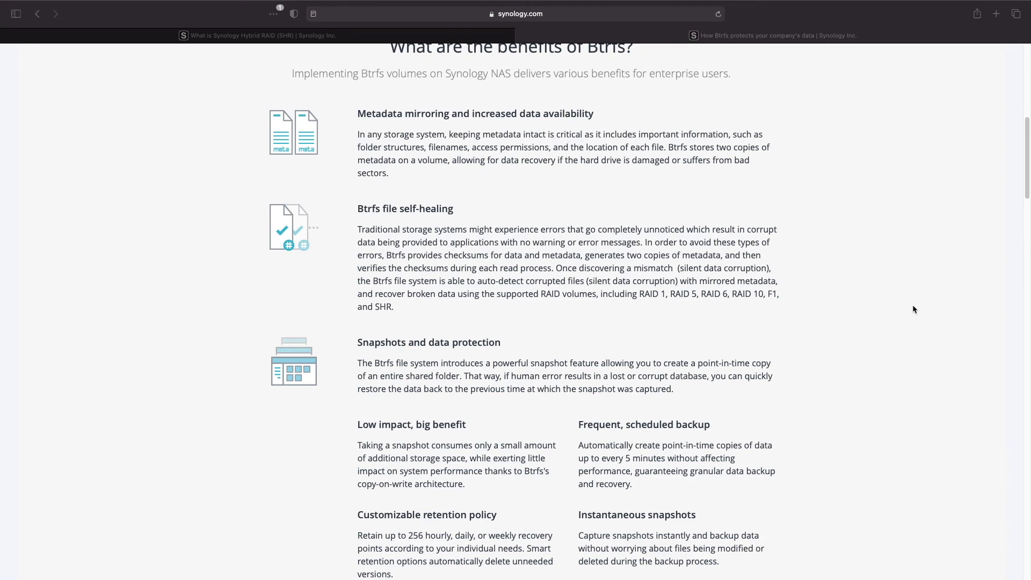
scroll(913, 309, down, 2)
scroll(912, 308, down, 1)
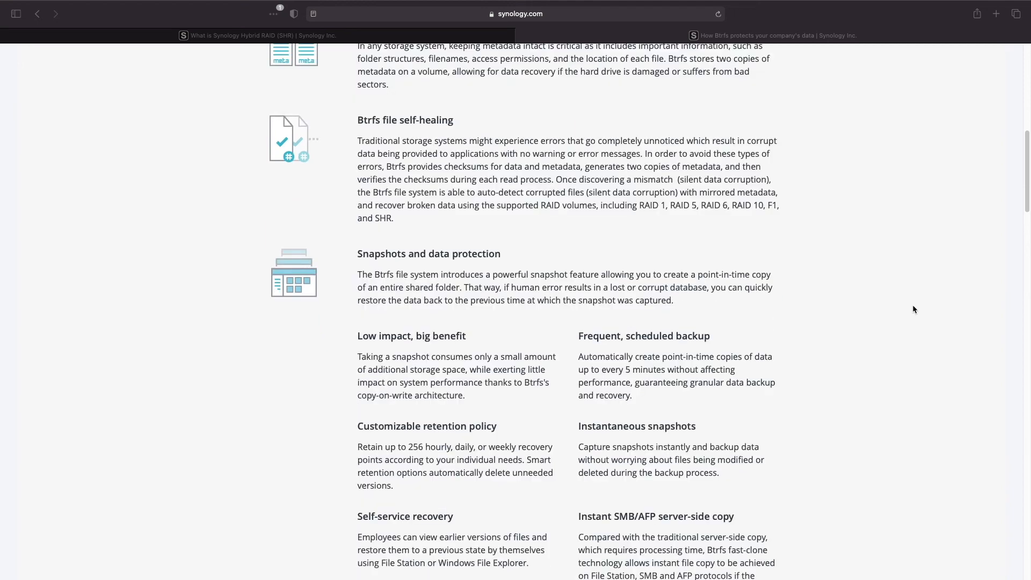
scroll(913, 309, down, 1)
scroll(914, 309, down, 1)
scroll(912, 308, down, 2)
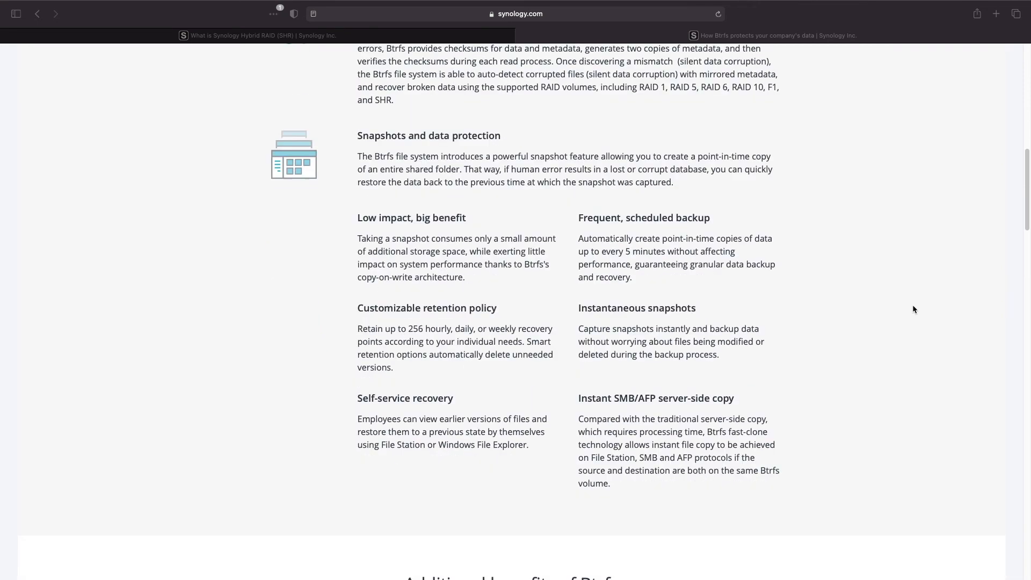
scroll(913, 309, down, 3)
scroll(913, 309, down, 1)
scroll(914, 308, down, 1)
scroll(913, 309, down, 1)
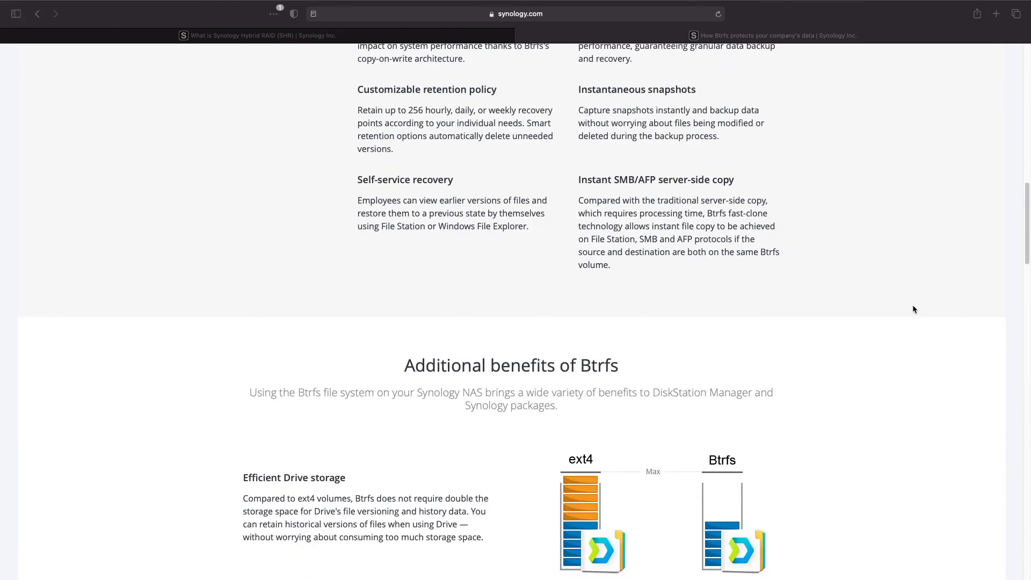
scroll(913, 309, down, 1)
scroll(913, 309, down, 2)
scroll(913, 308, down, 1)
scroll(913, 309, down, 1)
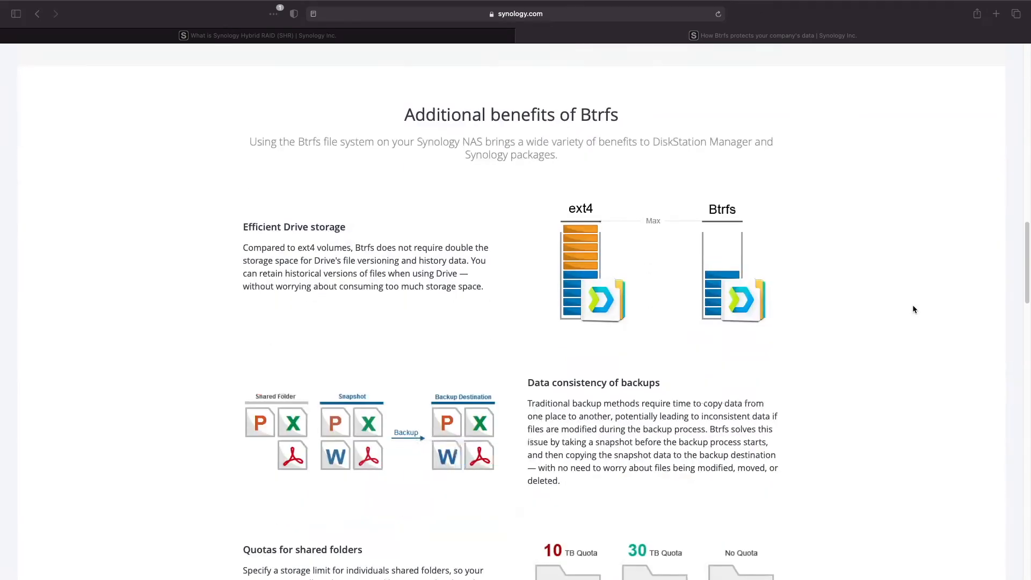
scroll(914, 308, down, 1)
scroll(914, 308, down, 2)
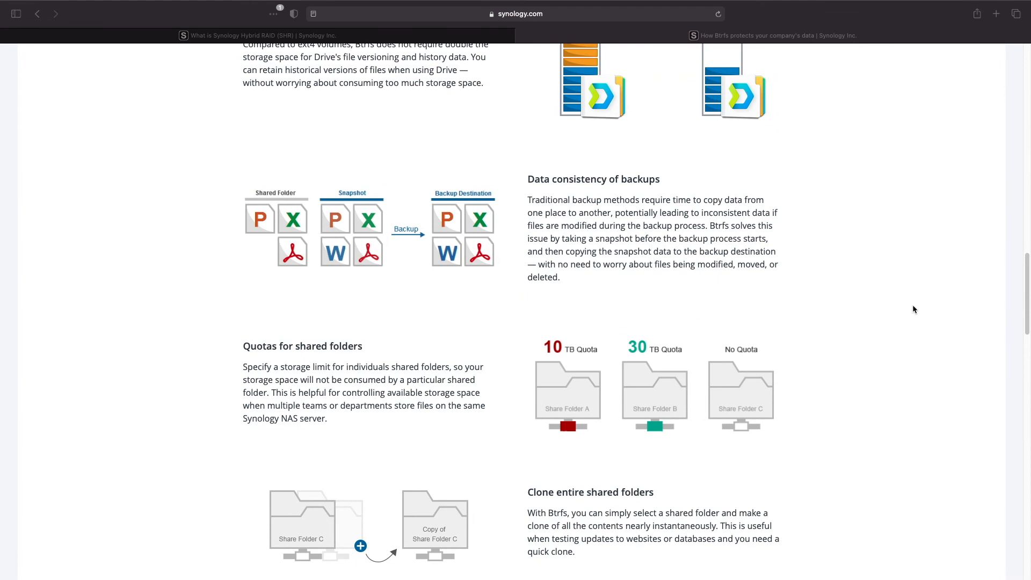
scroll(913, 309, down, 1)
scroll(913, 308, down, 1)
scroll(913, 309, down, 1)
scroll(913, 309, down, 1)
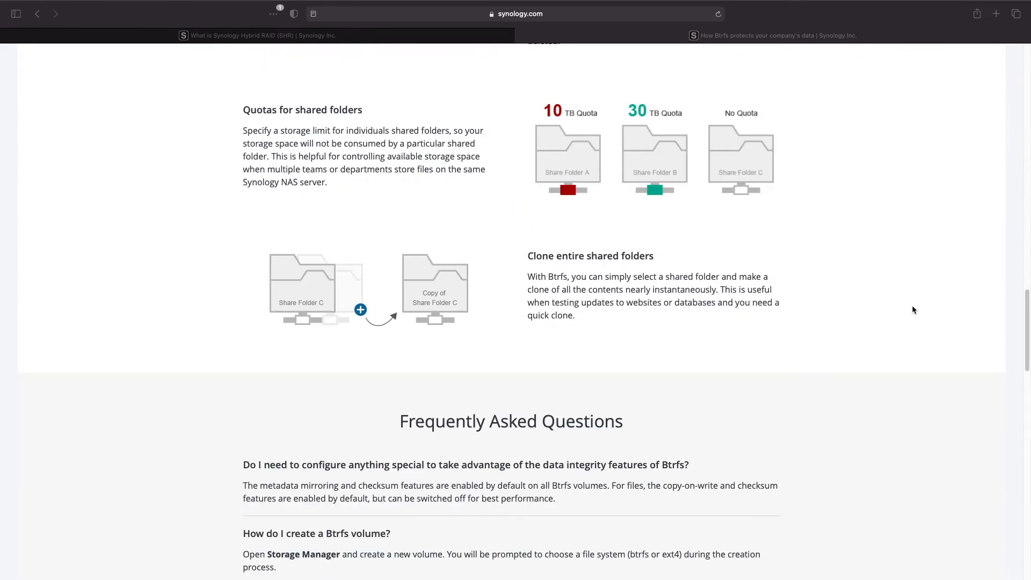
scroll(912, 310, down, 1)
scroll(912, 310, down, 1)
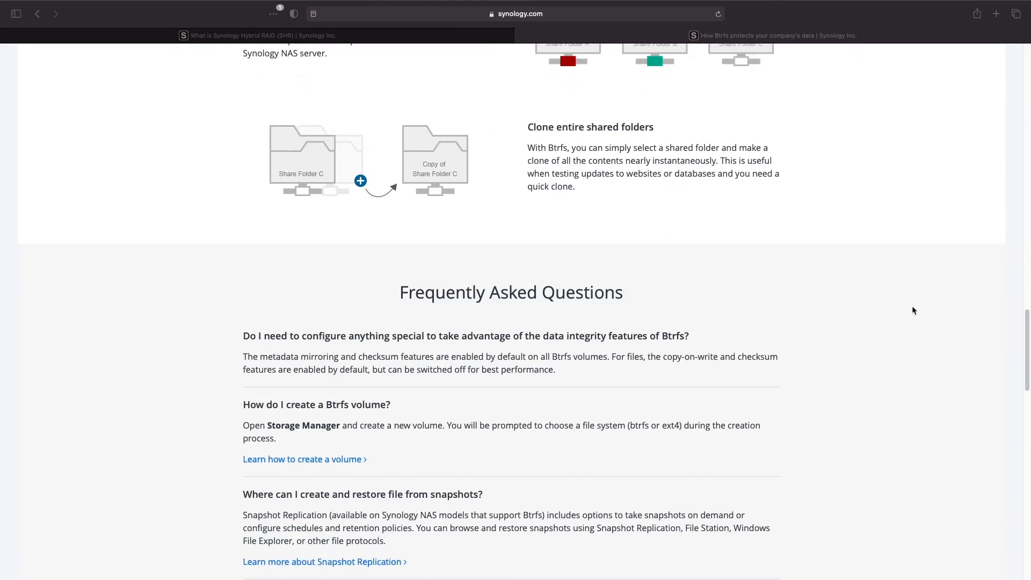
scroll(912, 311, down, 2)
scroll(914, 311, down, 1)
scroll(913, 310, down, 1)
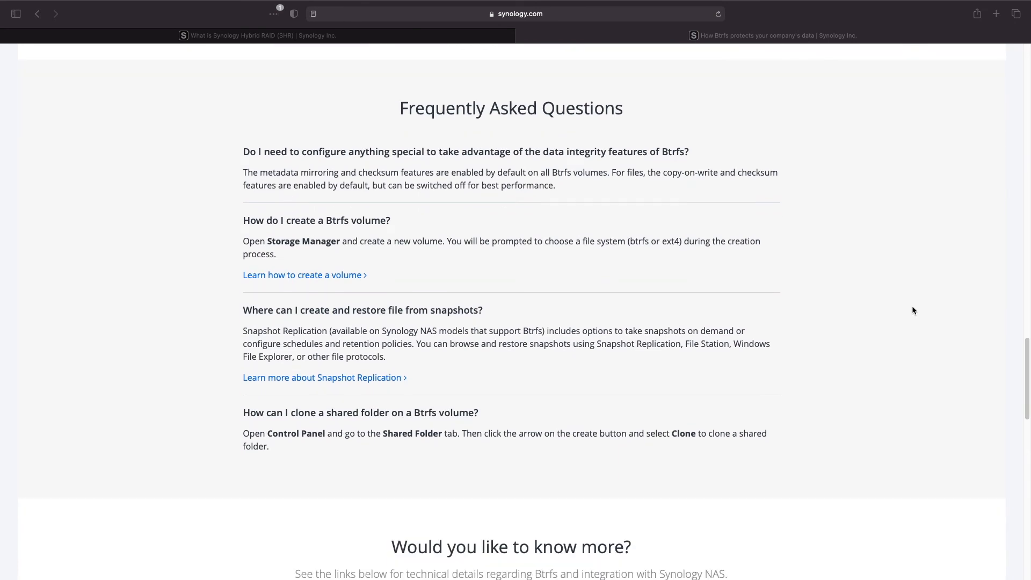
scroll(913, 310, down, 1)
scroll(913, 311, down, 1)
scroll(913, 310, down, 1)
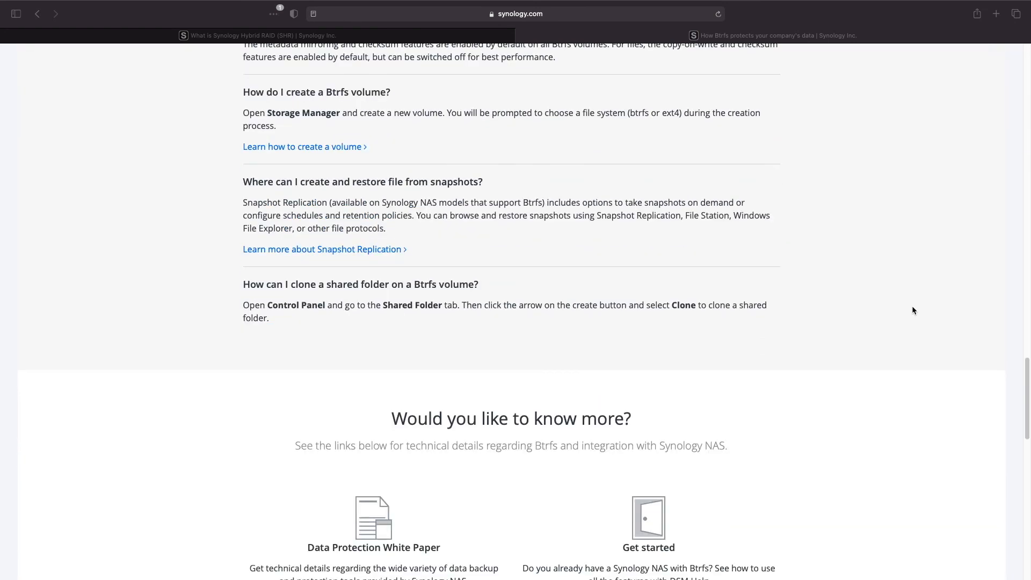
scroll(913, 310, down, 1)
scroll(913, 310, down, 1)
scroll(912, 310, down, 1)
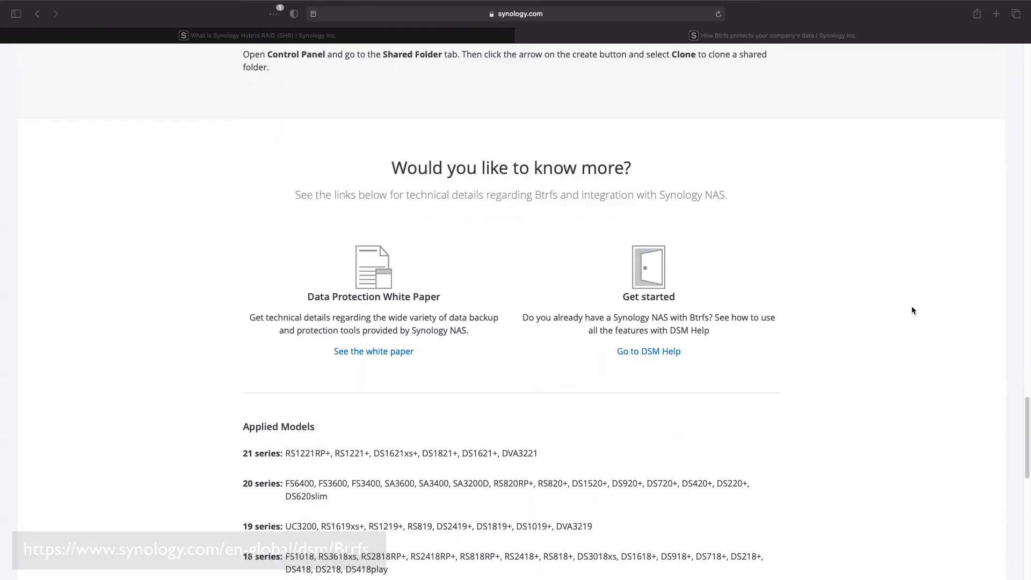
scroll(913, 310, down, 2)
scroll(913, 310, down, 1)
scroll(913, 311, down, 1)
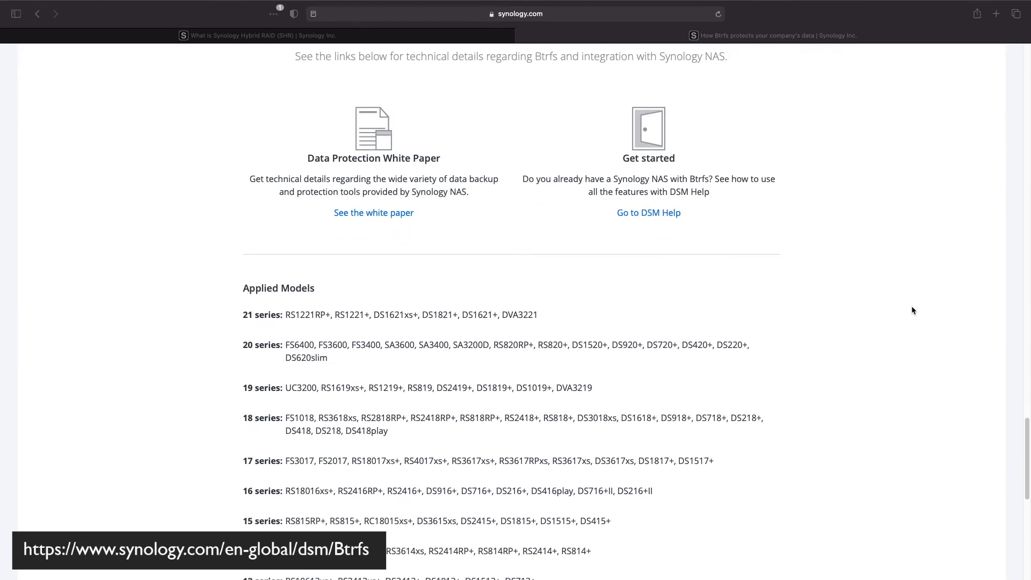